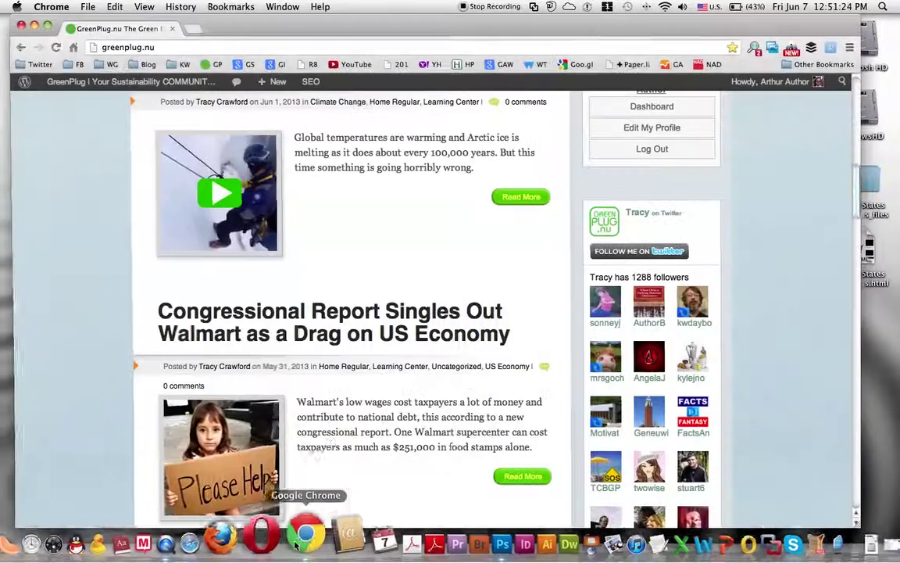
Open the Author Assets page from the GreenPlug links in the home page's footer.
scroll(416, 258, up, 10)
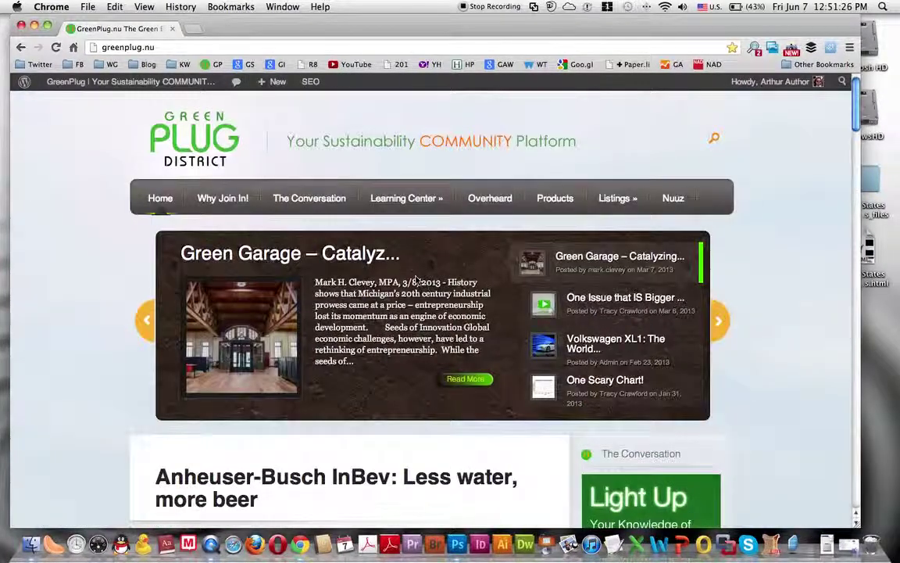
scroll(416, 258, down, 5)
scroll(415, 280, down, 10)
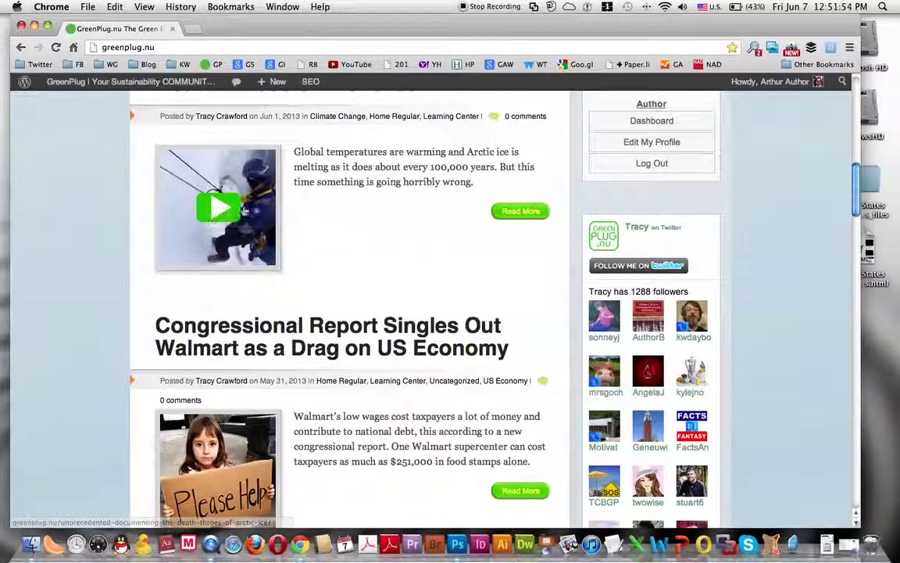
scroll(377, 215, down, 15)
scroll(379, 215, down, 15)
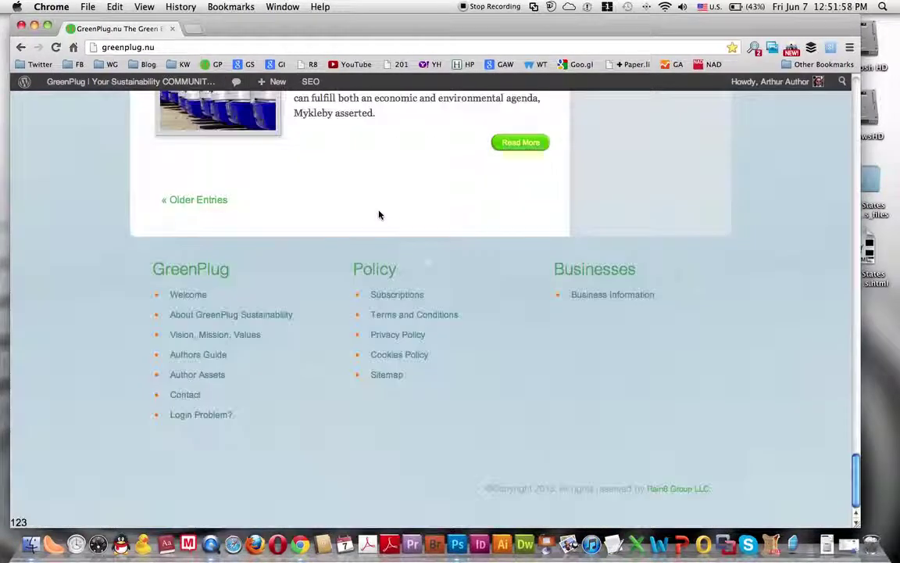
click(188, 379)
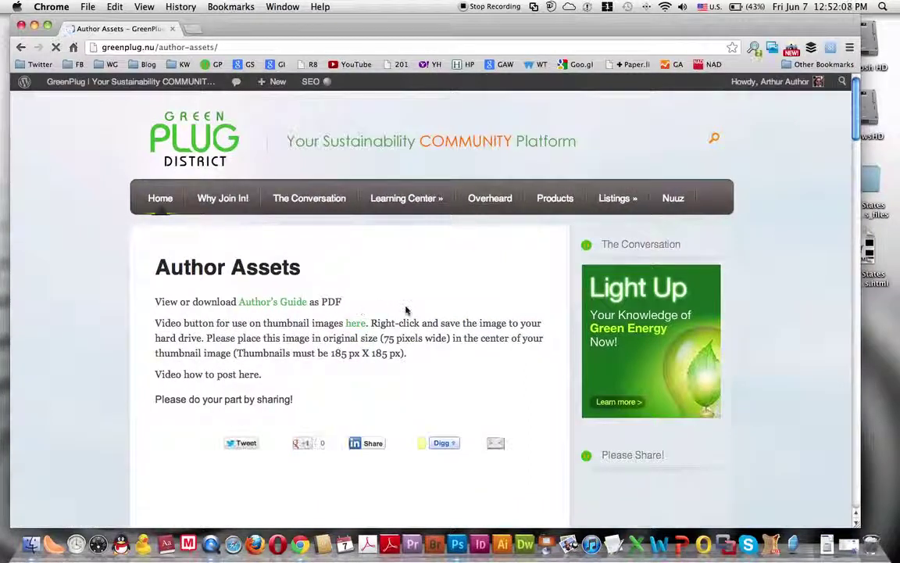
Open the linked video button image for thumbnails from the Author Assets page.
scroll(404, 310, down, 2)
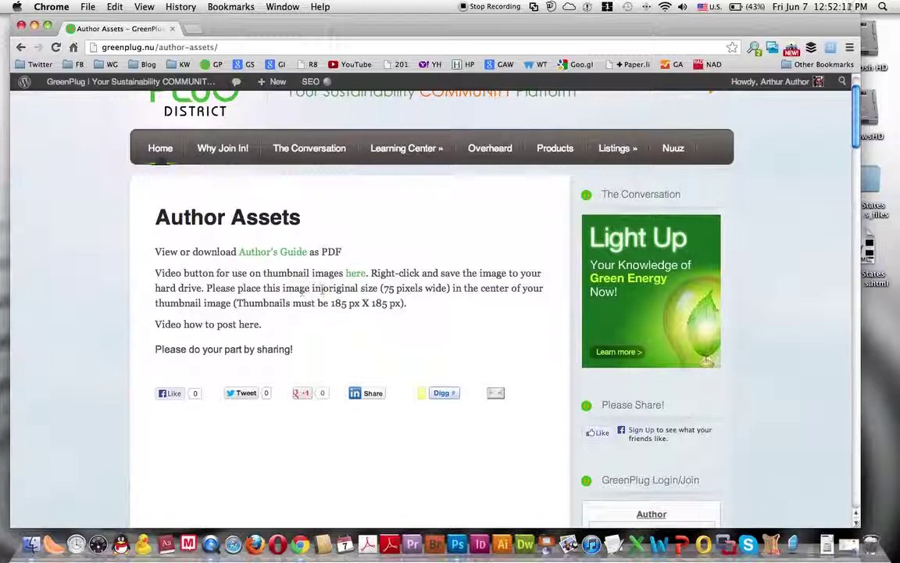
scroll(286, 291, down, 2)
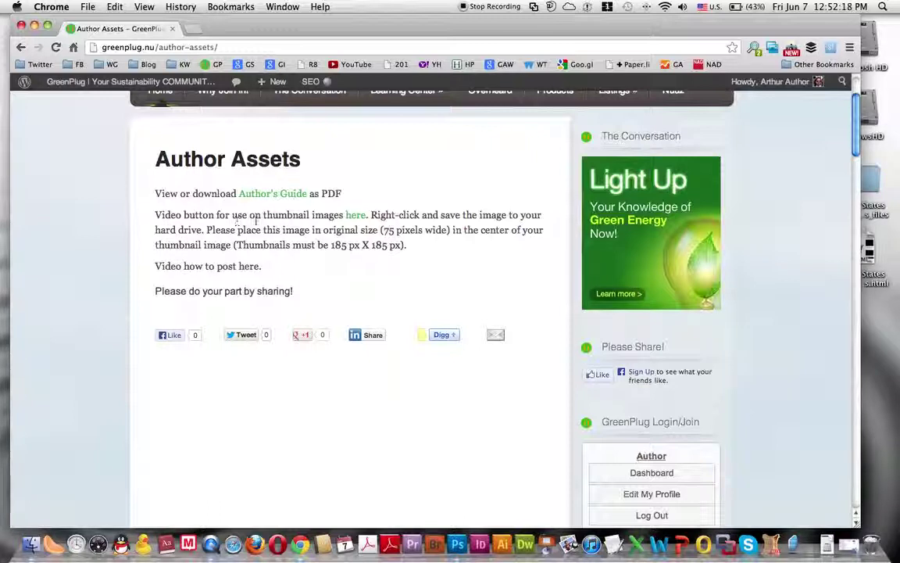
click(356, 218)
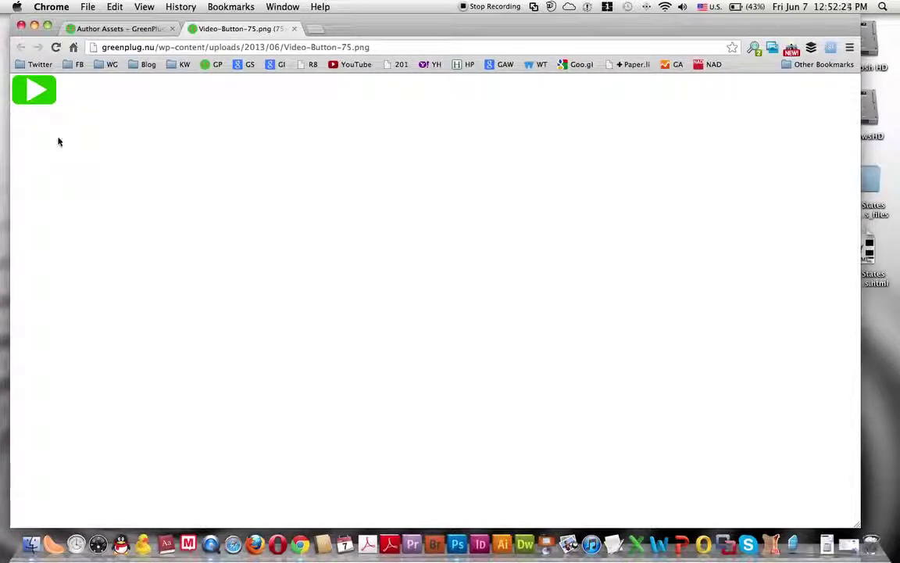
Save the video button image as Video-Button-75.png in the Chasing Ice Demo Article Assets folder within Article Assets.
right_click(40, 97)
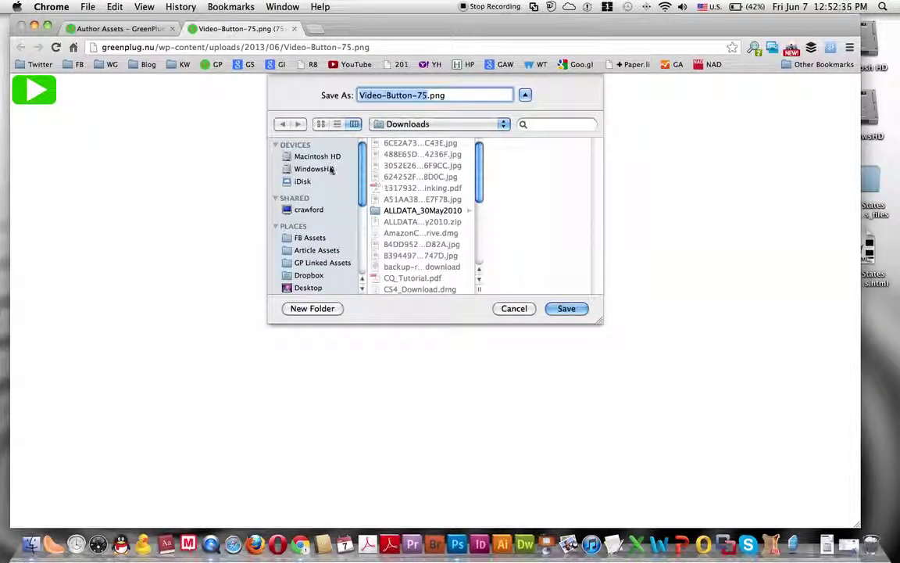
click(315, 250)
scroll(410, 221, down, 10)
scroll(435, 211, down, 1)
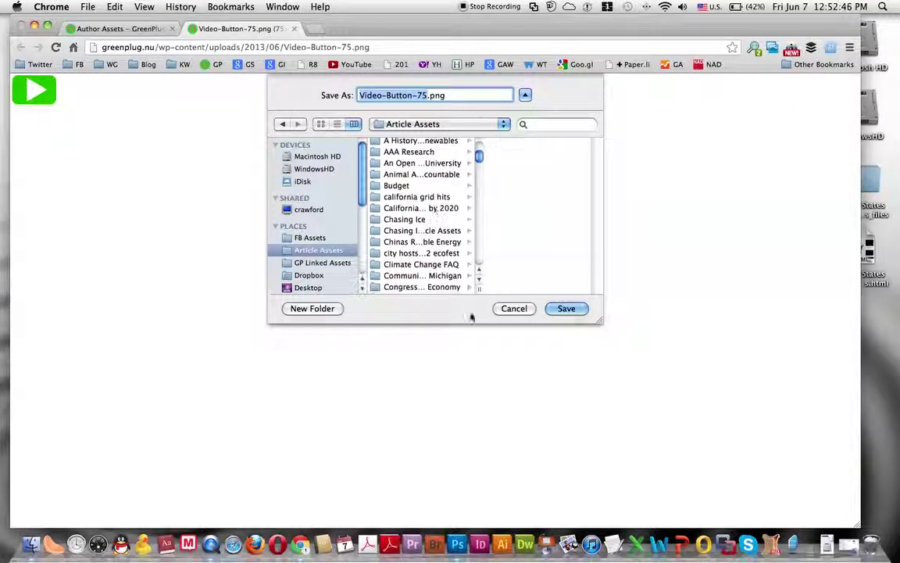
double_click(480, 288)
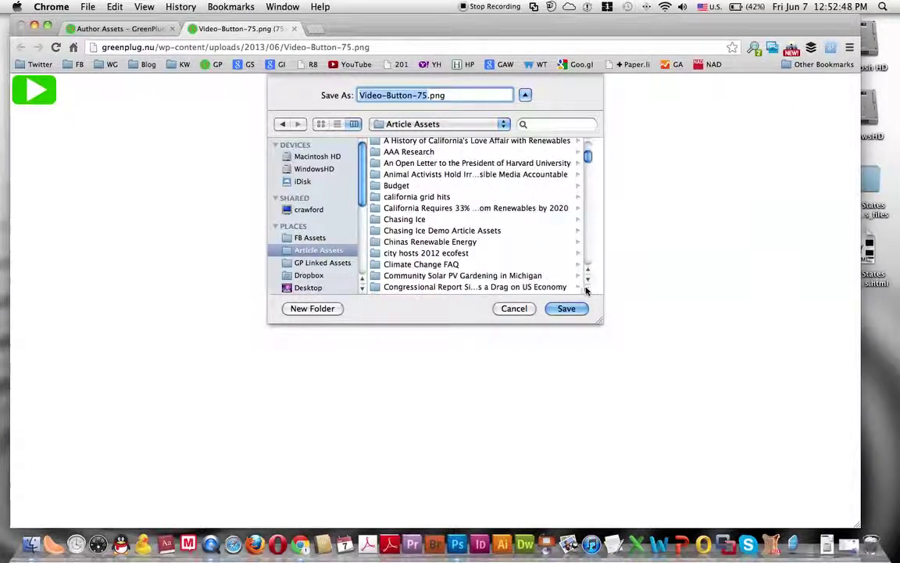
click(438, 233)
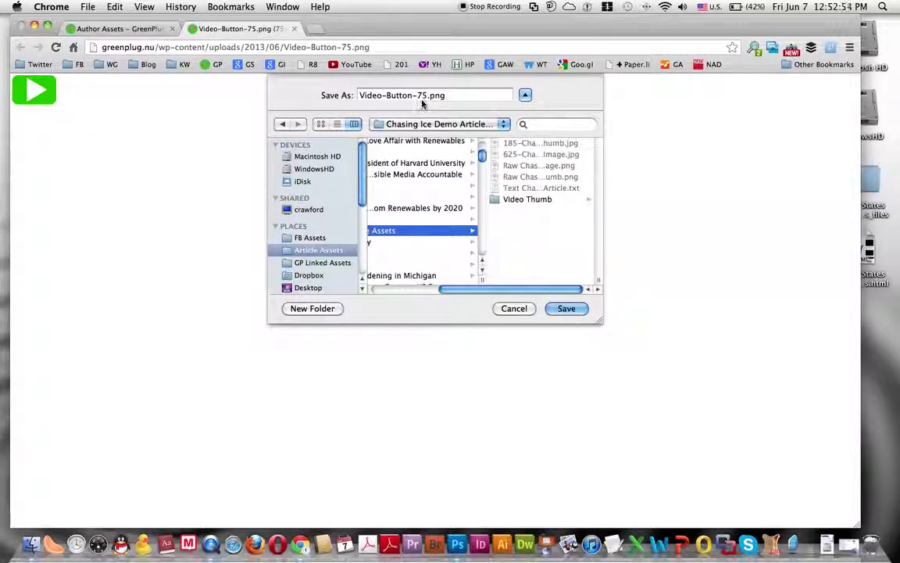
click(567, 309)
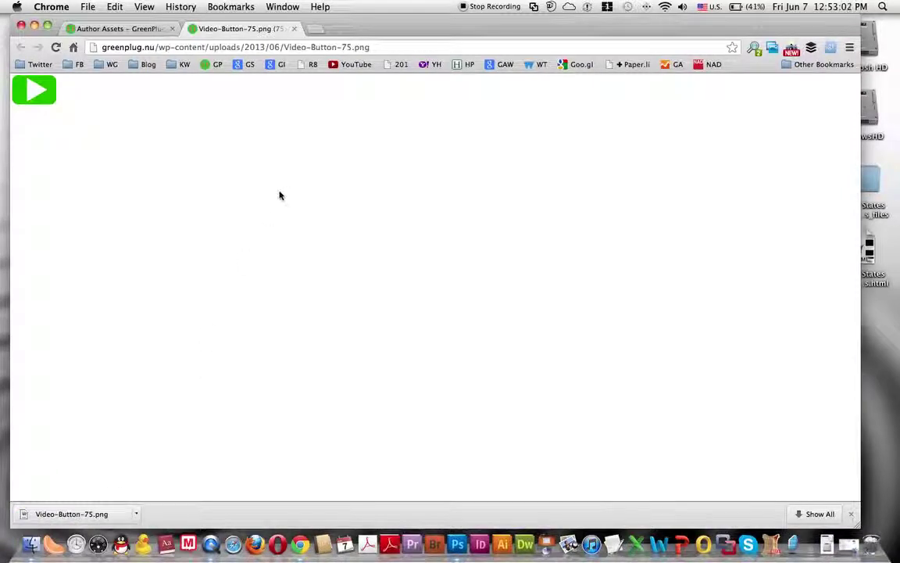
Switch to Finder and open Raw Chasing Ice Thumb.png from the Chasing Ice Demo Article Assets folder in Adobe Photoshop CS5.
click(32, 542)
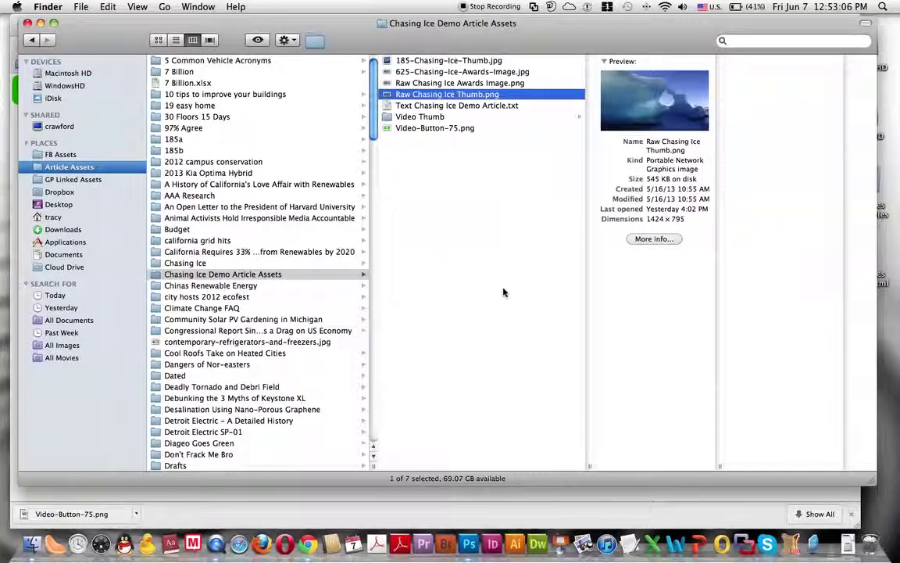
click(173, 274)
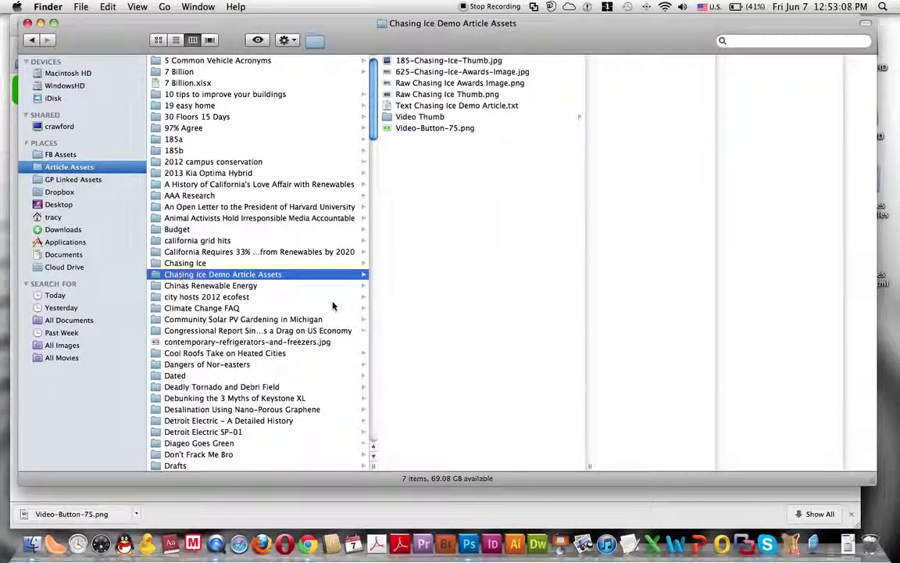
click(428, 128)
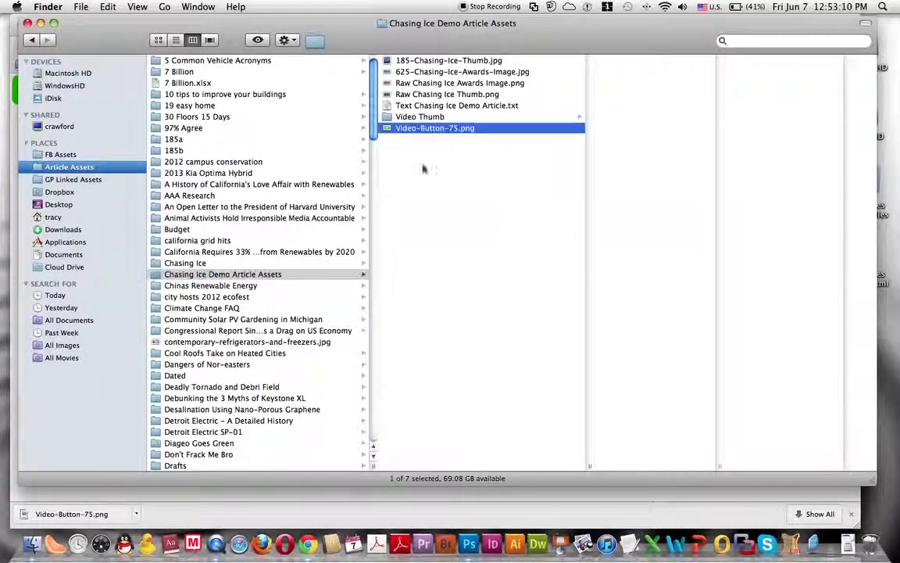
click(429, 63)
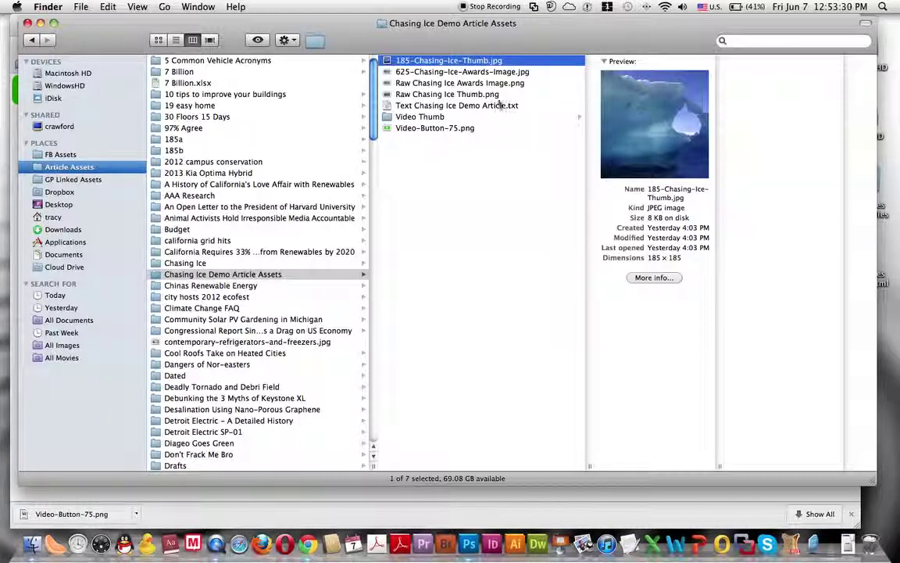
click(443, 94)
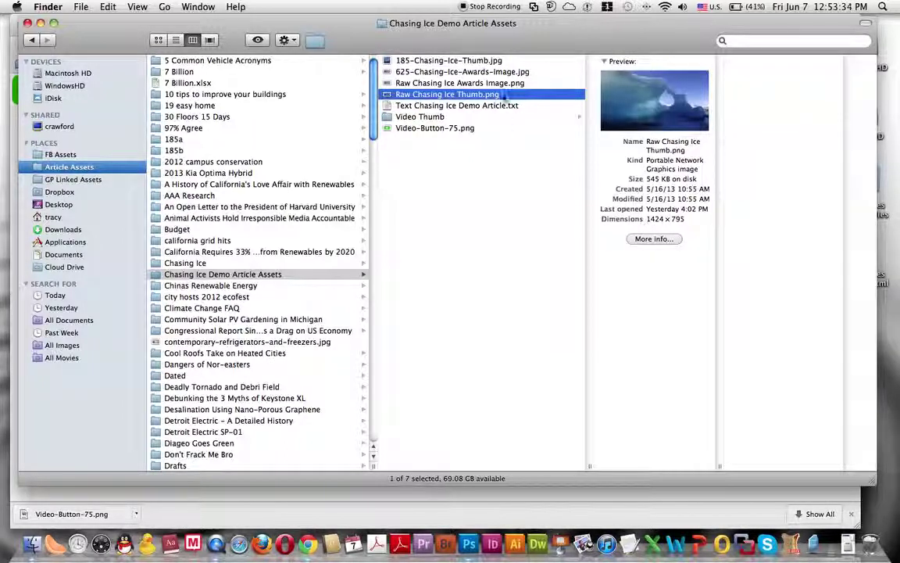
right_click(459, 96)
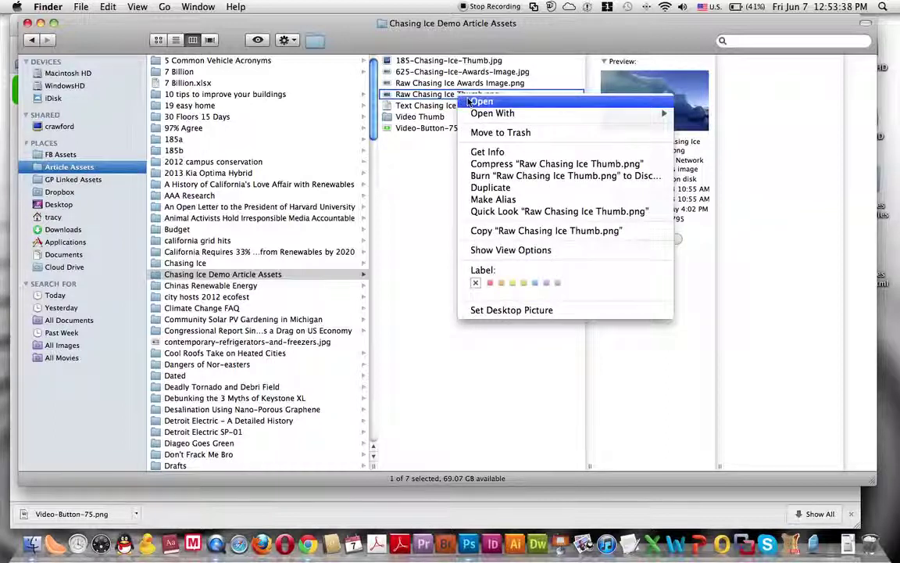
mouse_move(487, 115)
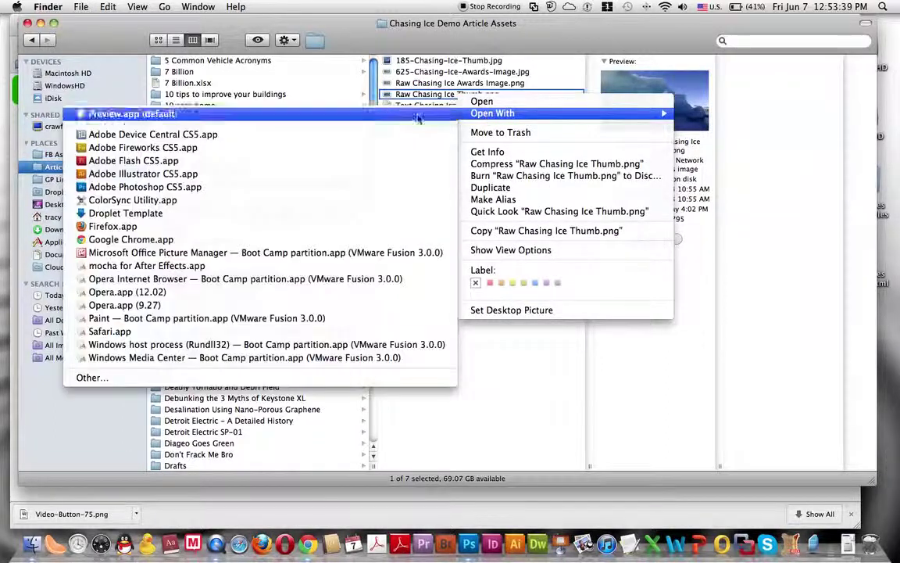
click(190, 190)
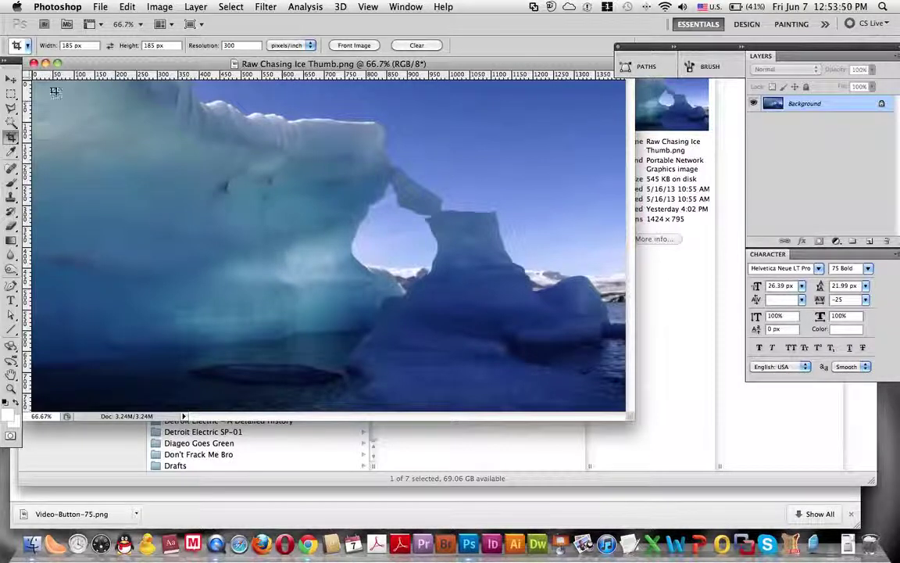
Crop the iceberg image to 185 px by 185 px, framing the ice wall and the whole opening in the ice.
click(12, 139)
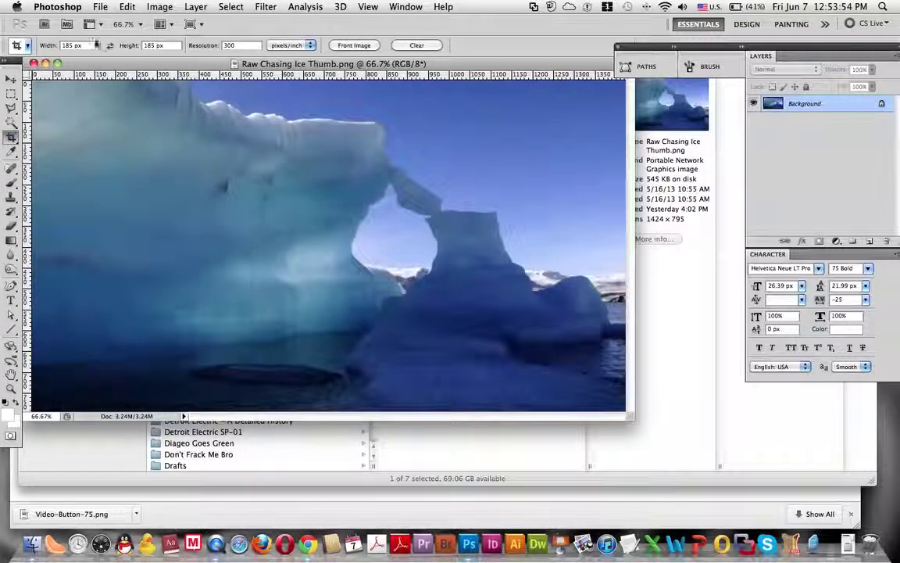
double_click(67, 45)
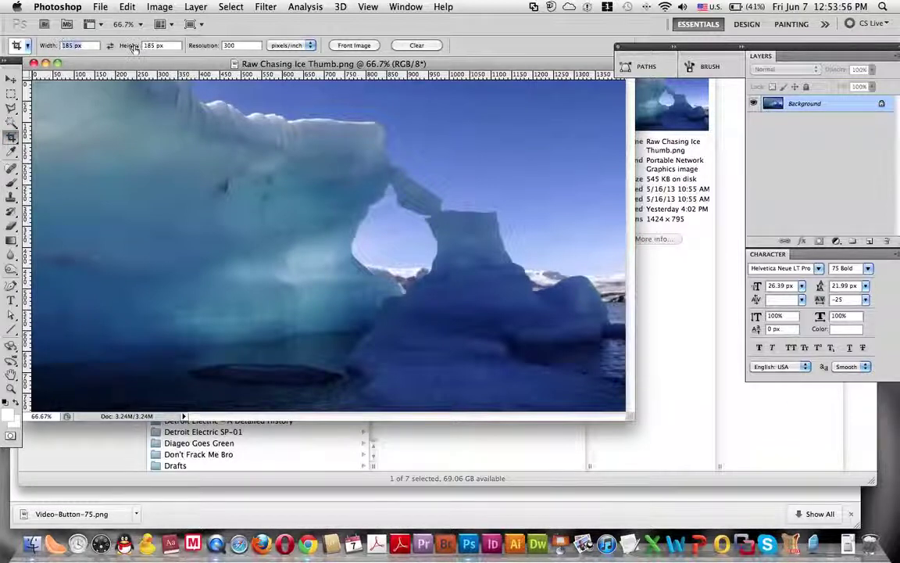
double_click(151, 45)
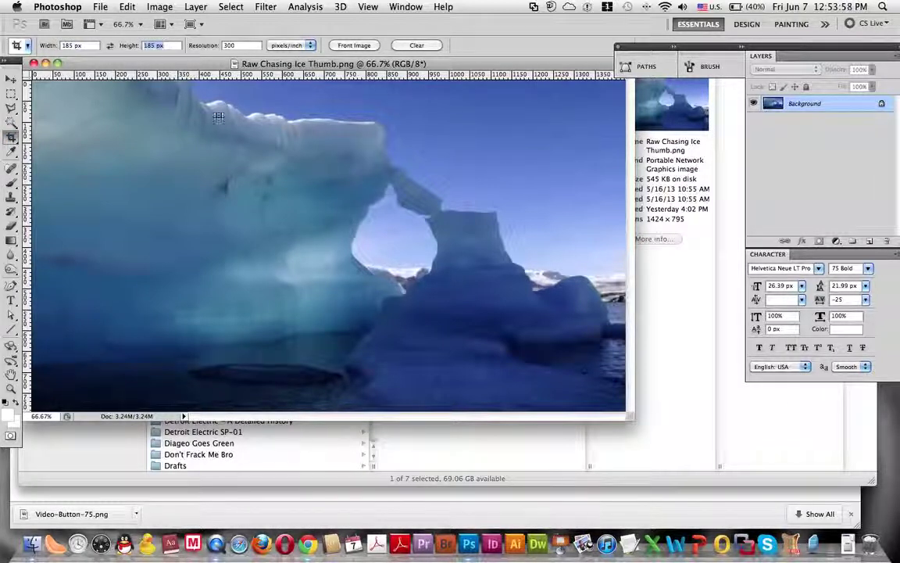
key(Return)
drag(351, 220, 539, 402)
mouse_move(403, 332)
mouse_down()
mouse_move(408, 344)
mouse_move(390, 342)
mouse_up()
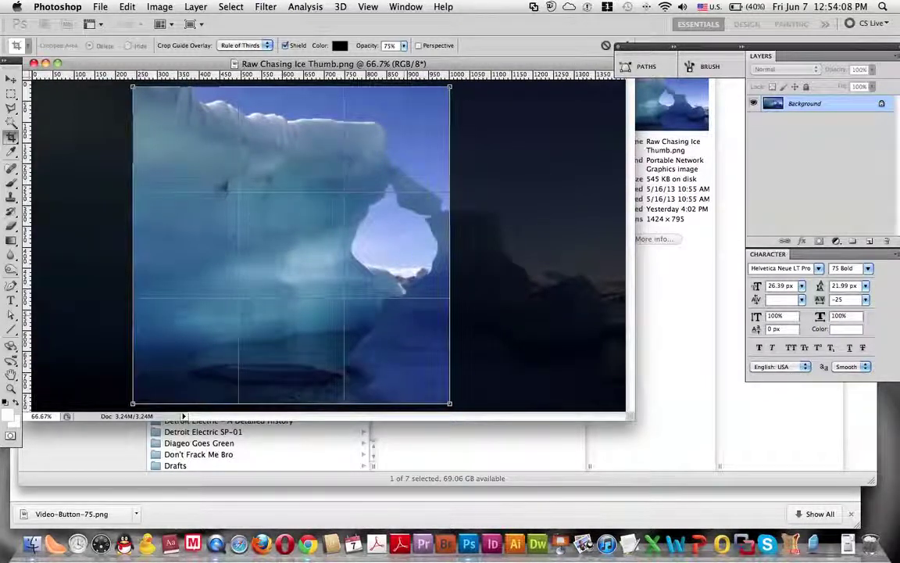
drag(396, 341, 391, 342)
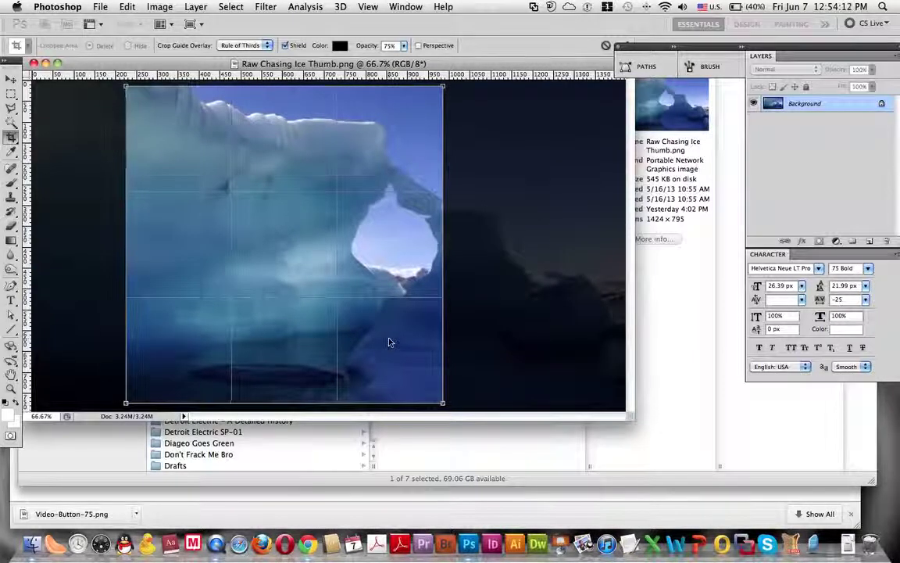
key(Return)
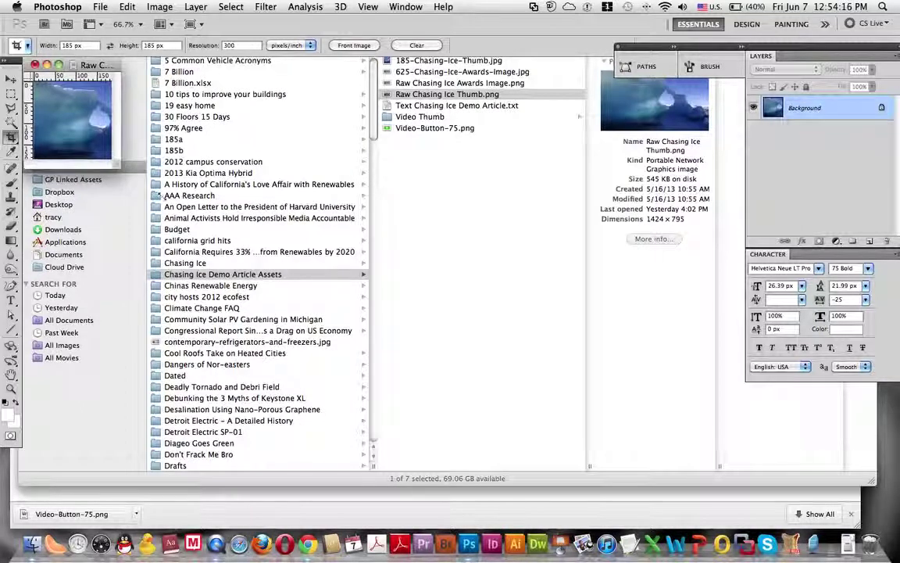
Place Video-Button-75.png from the Chasing Ice Demo Article Assets folder onto the cropped iceberg image.
click(59, 64)
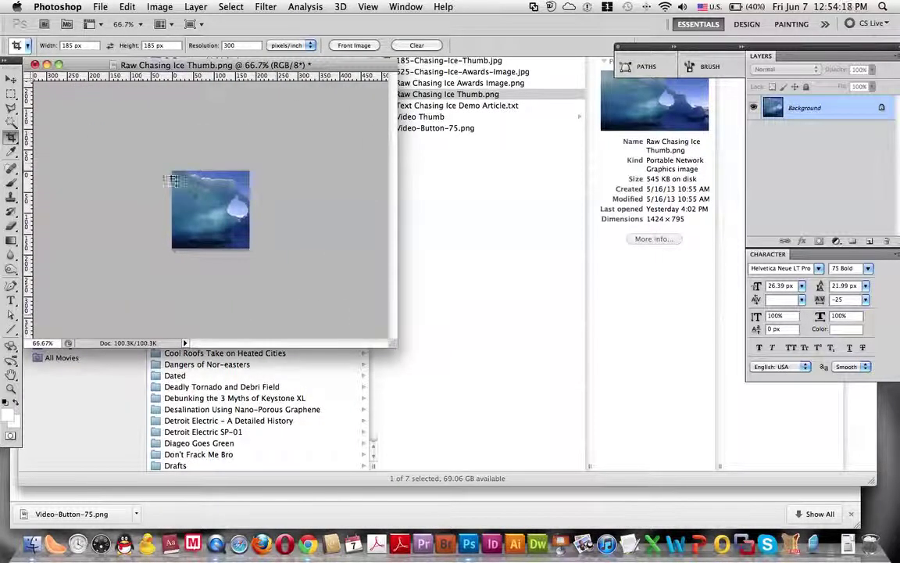
click(12, 391)
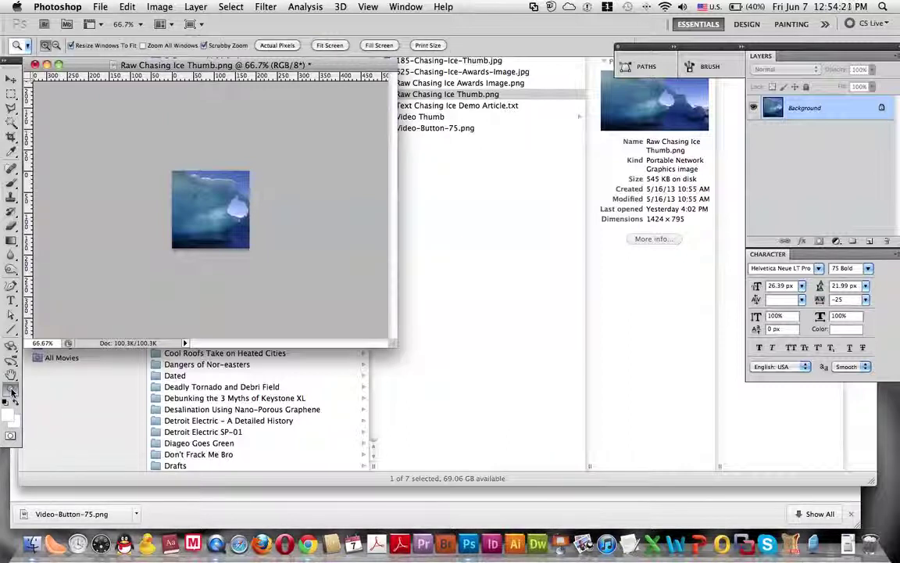
click(214, 207)
click(101, 171)
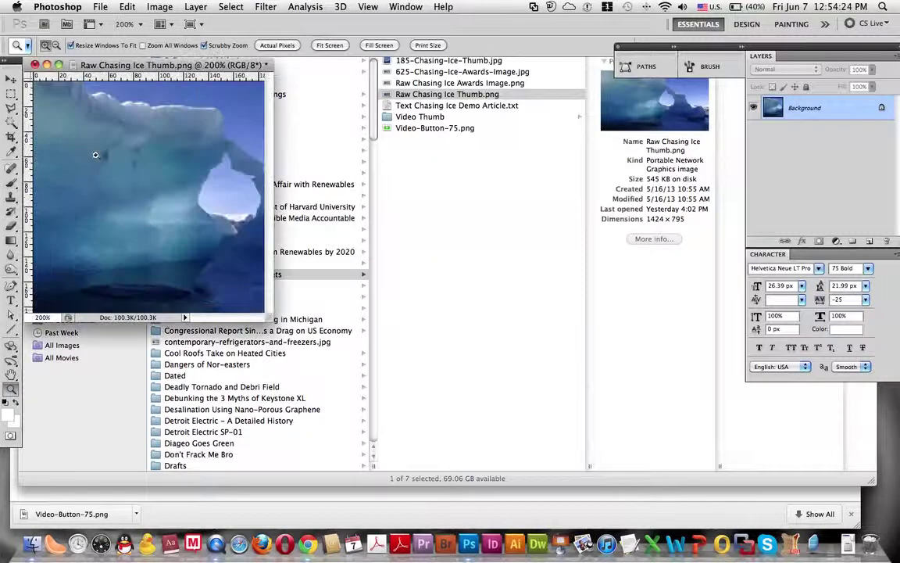
drag(395, 350, 506, 406)
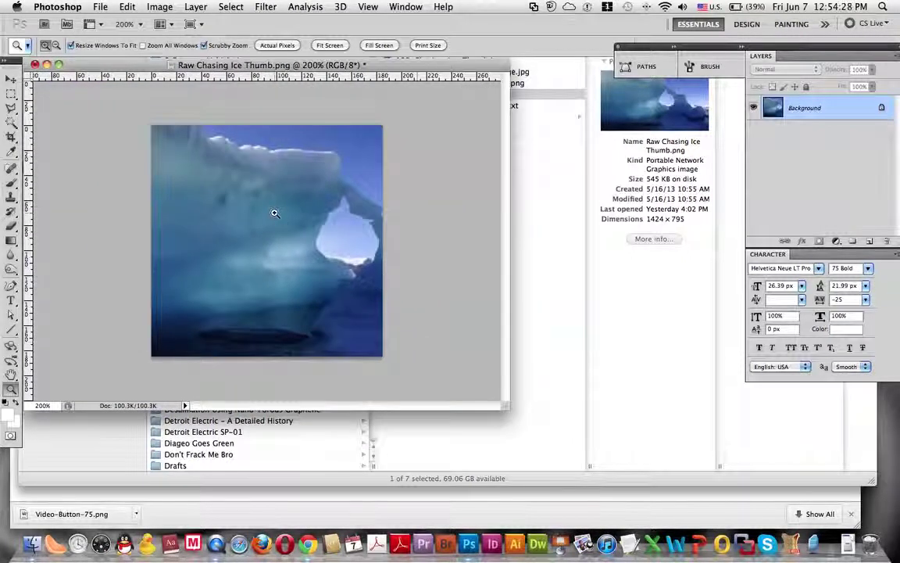
click(101, 7)
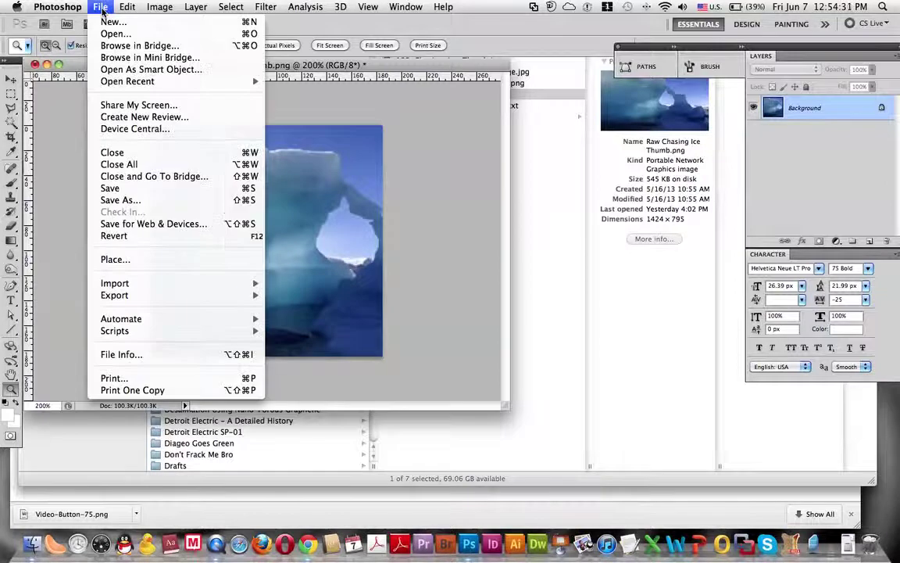
click(113, 259)
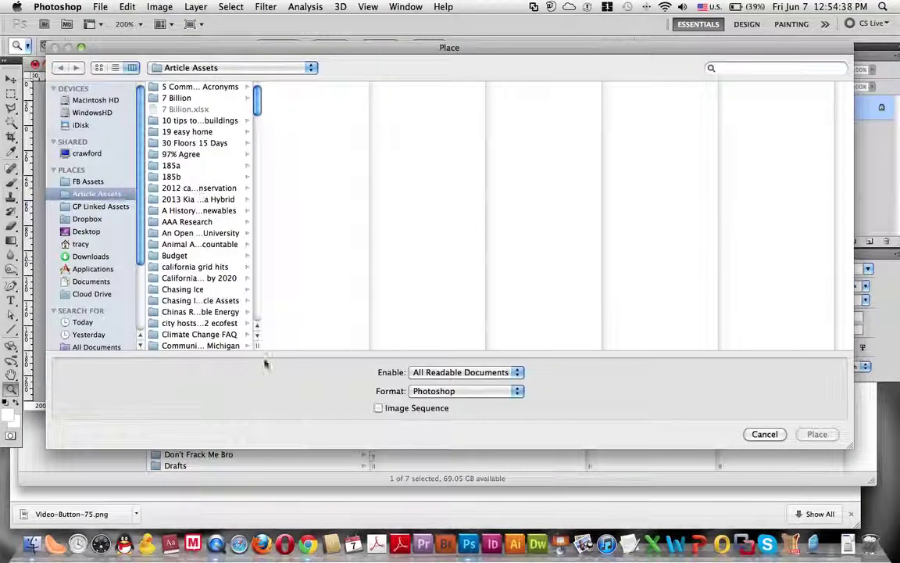
drag(258, 347, 385, 346)
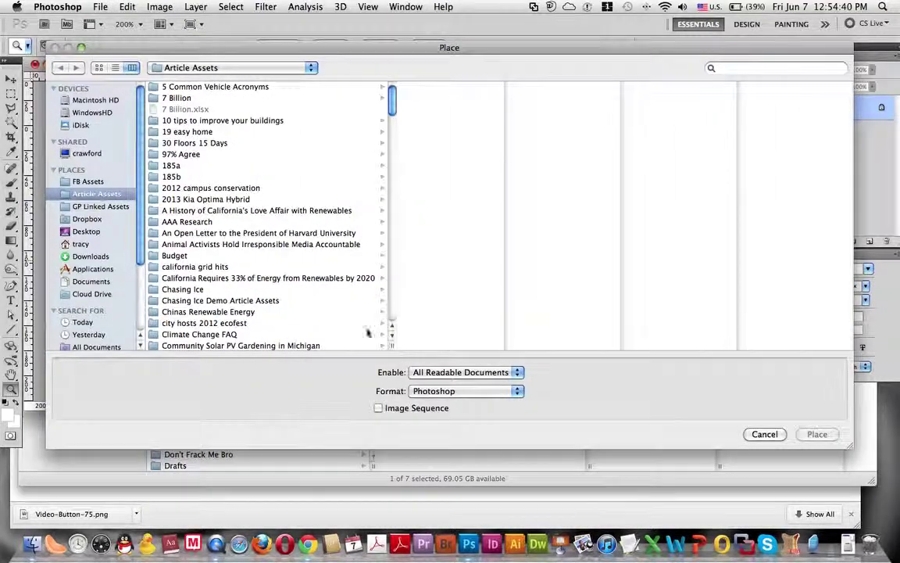
click(201, 301)
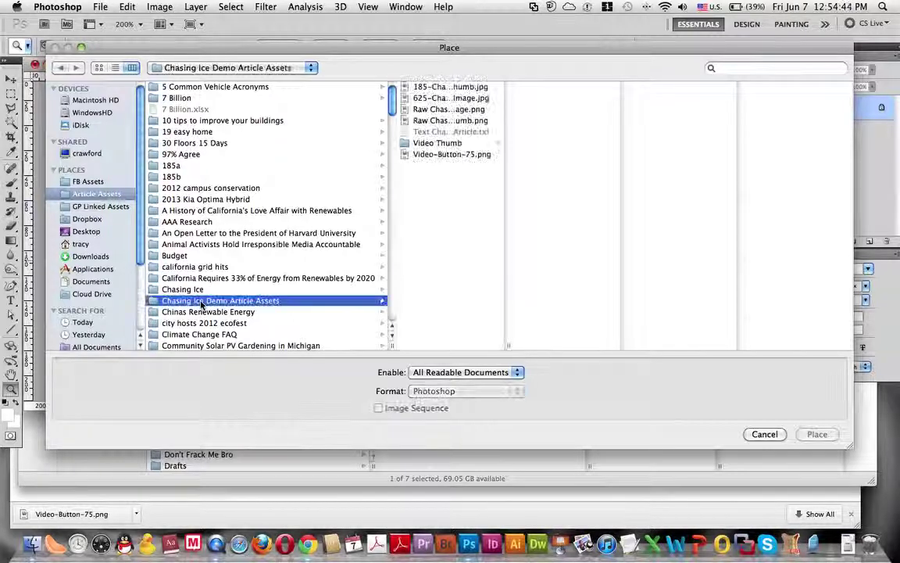
click(446, 154)
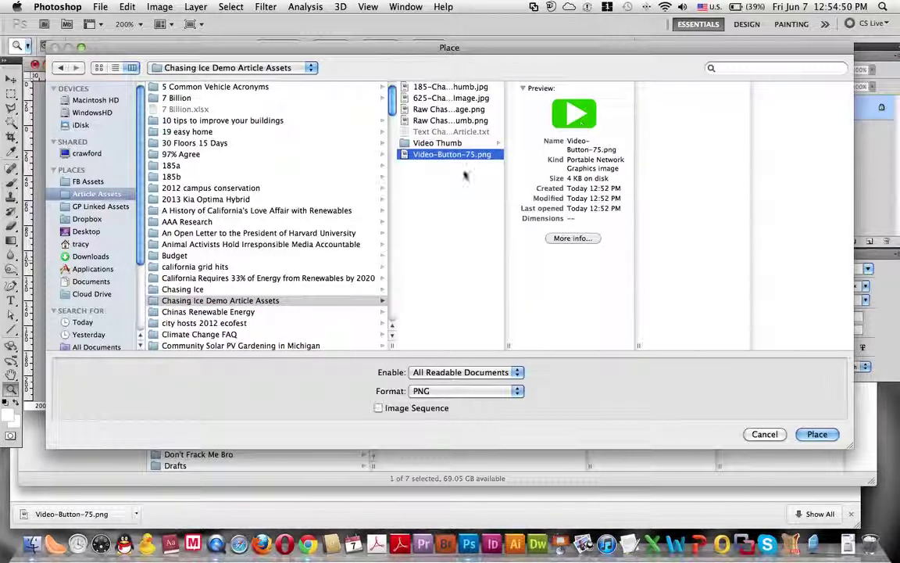
click(816, 433)
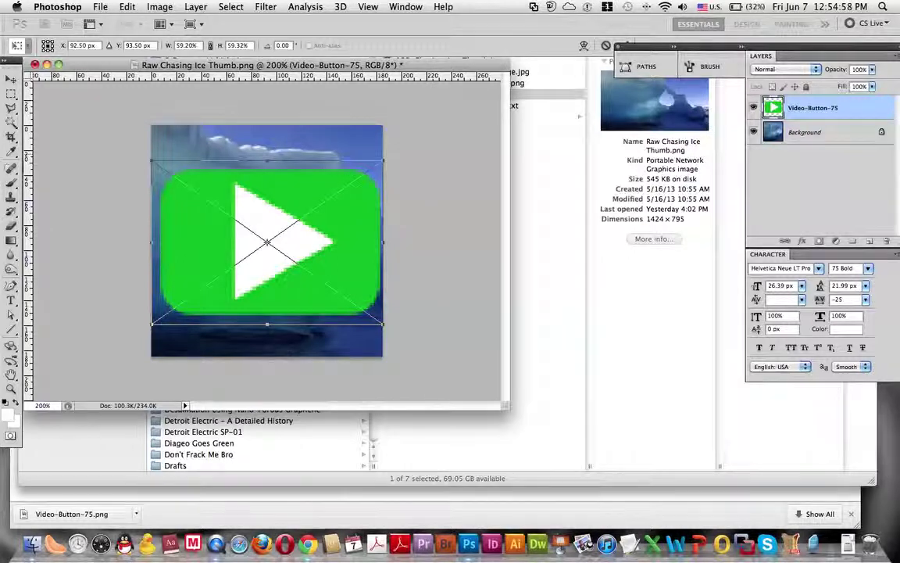
Scale the placed video button to 75 px wide with its aspect ratio maintained, and commit the placement.
click(211, 46)
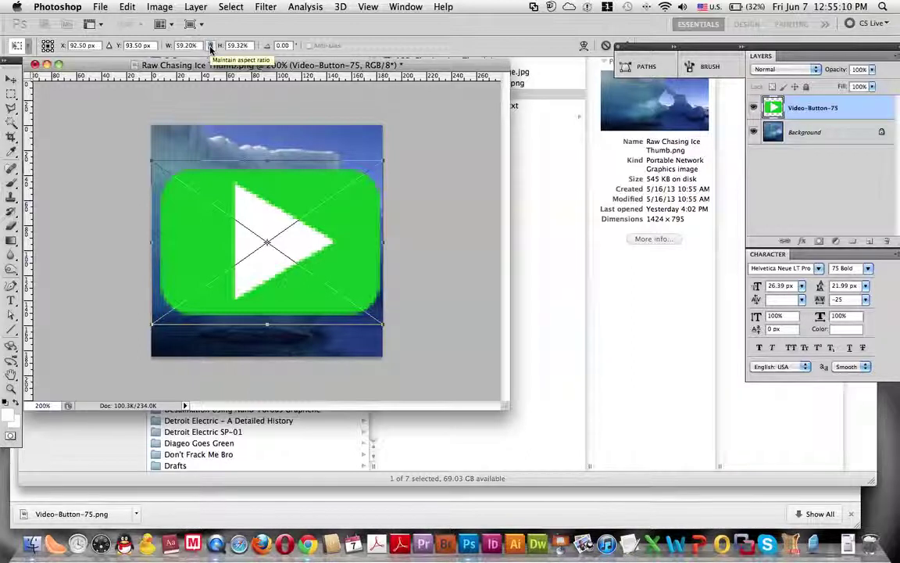
click(210, 45)
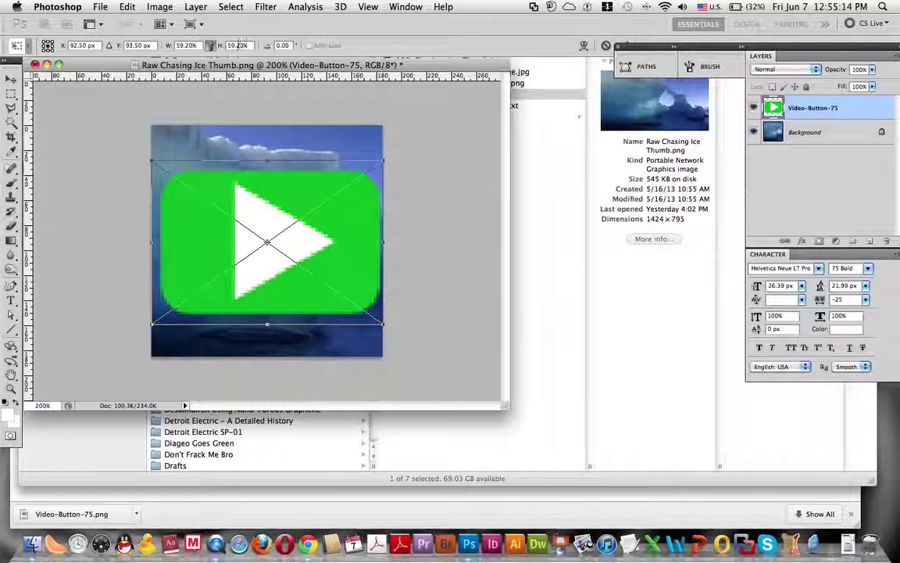
click(192, 45)
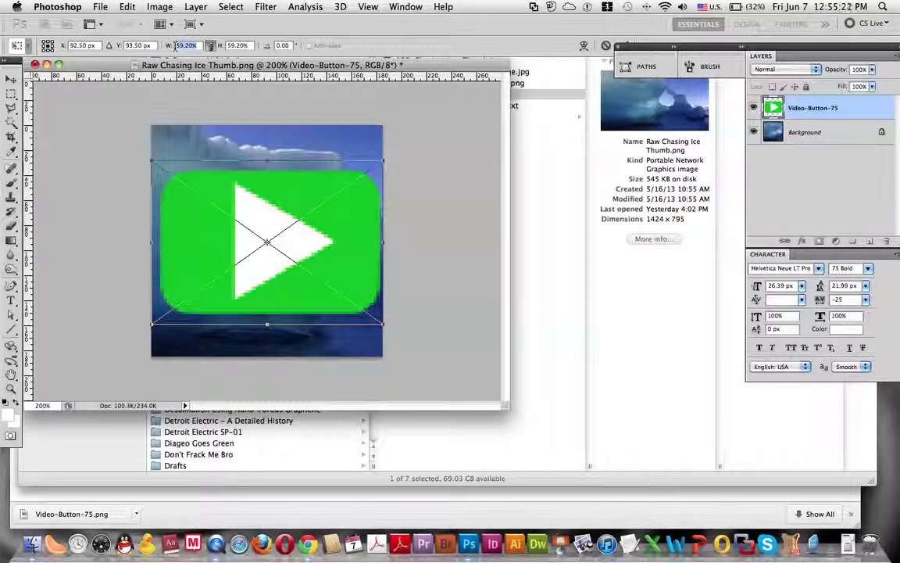
text(75)
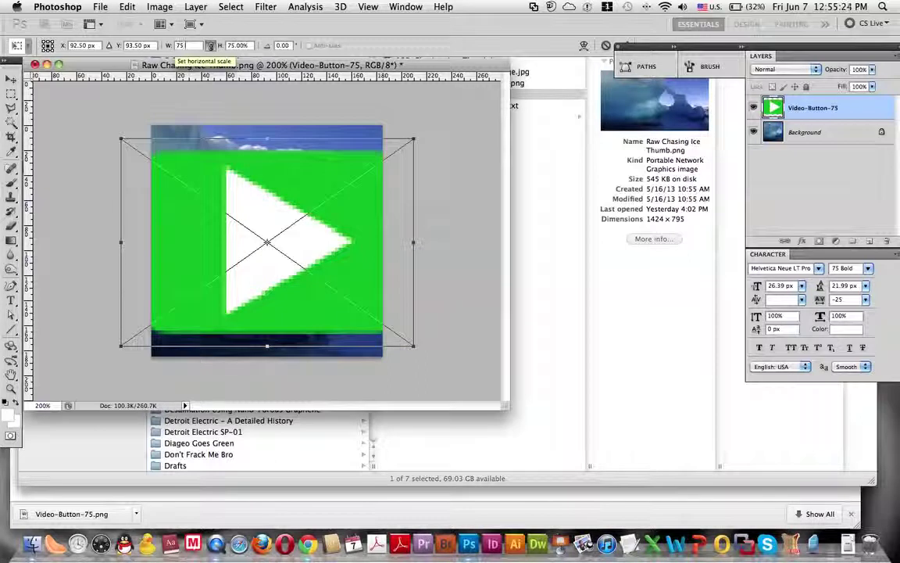
text( px)
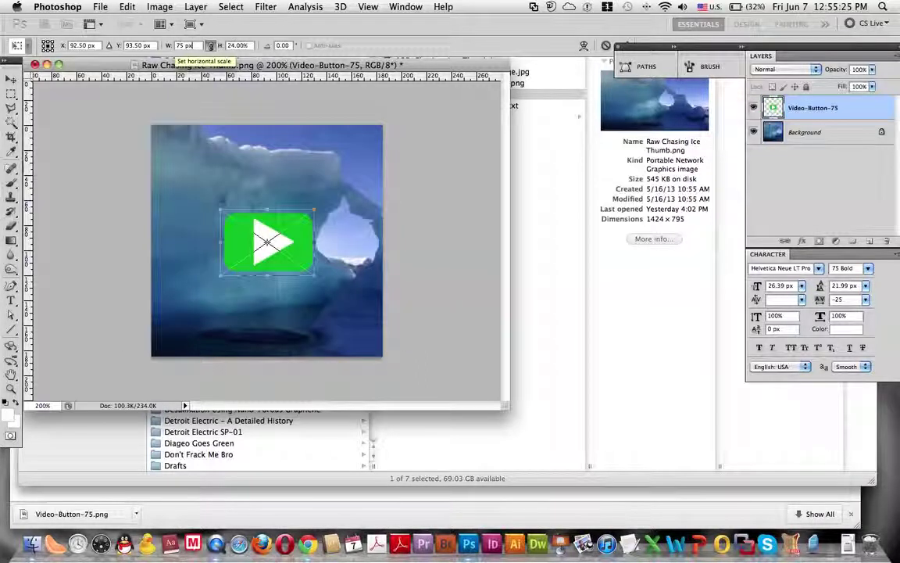
key(Return)
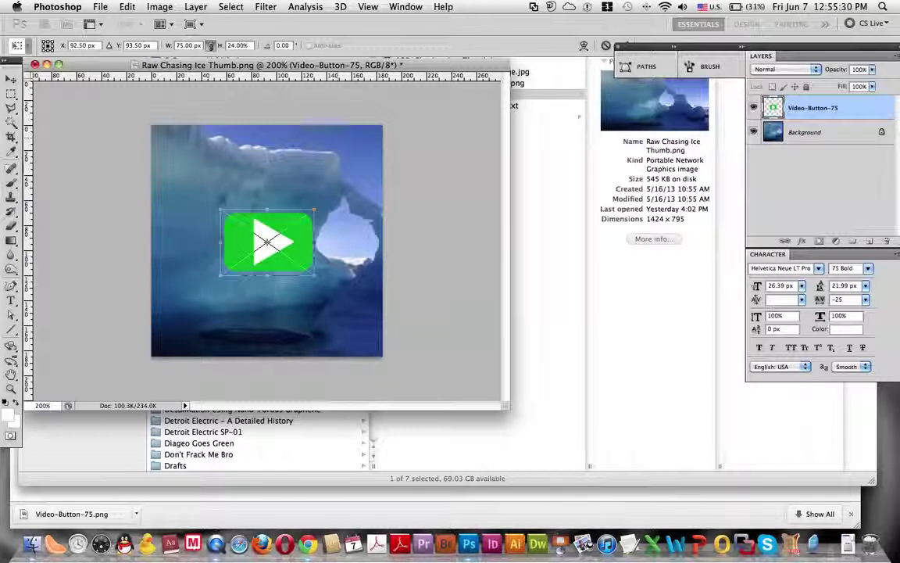
key(Return)
key(z)
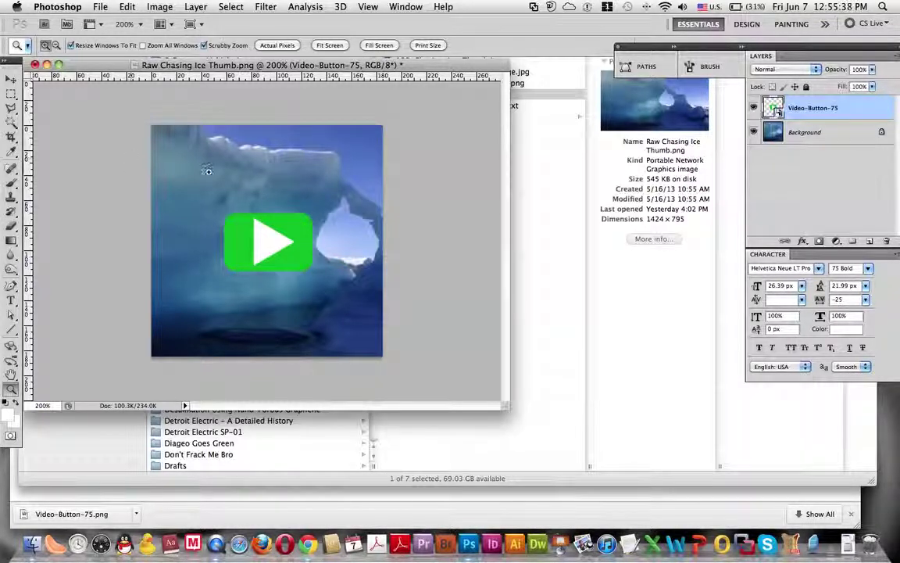
Save the thumbnail for web as a JPEG named 185-Video-Chasing-Ice-Thumb.jpg in the Chasing Ice Demo Article Assets folder.
click(100, 7)
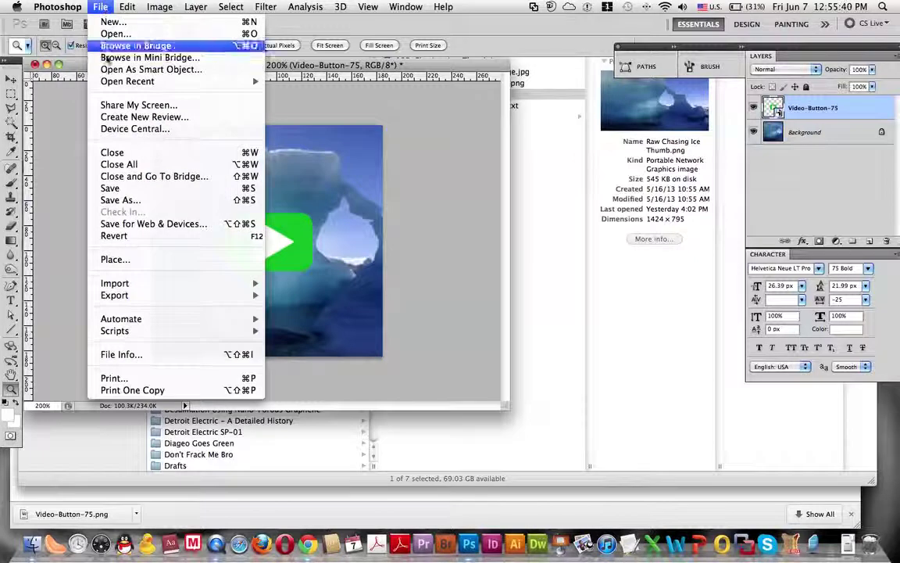
click(152, 226)
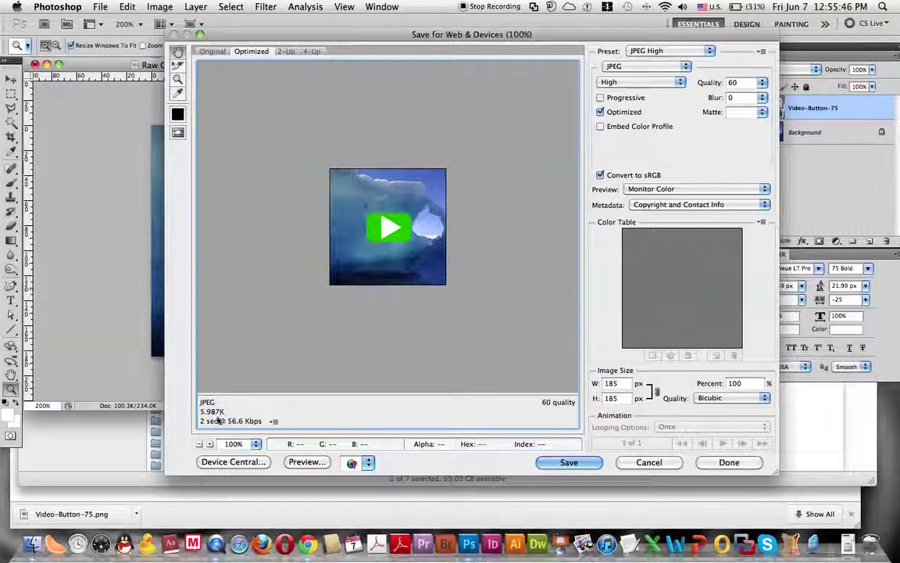
click(571, 462)
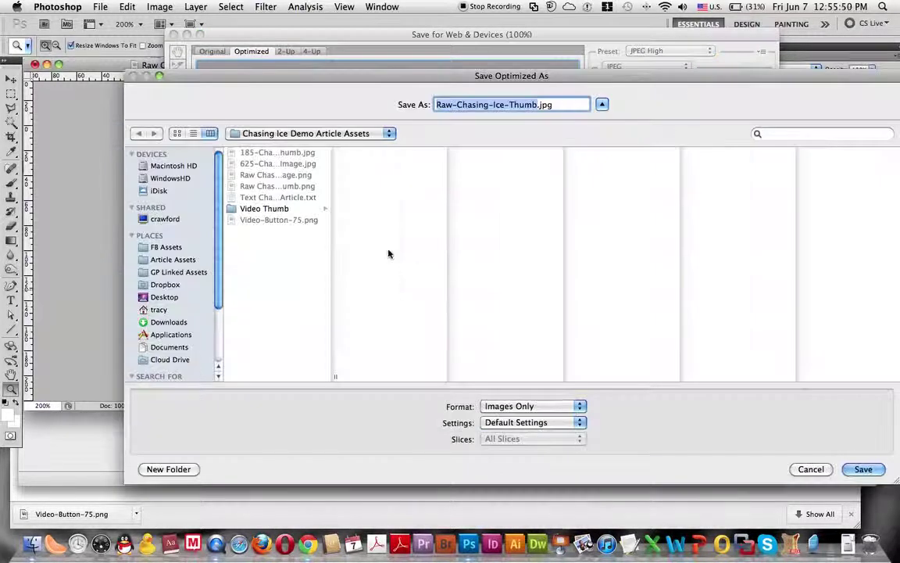
drag(336, 377, 492, 377)
click(272, 153)
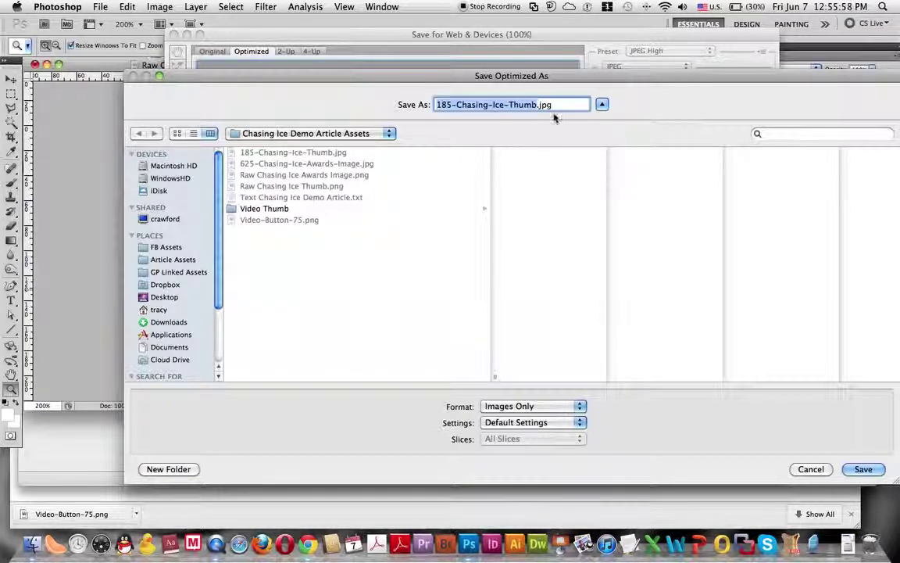
click(457, 104)
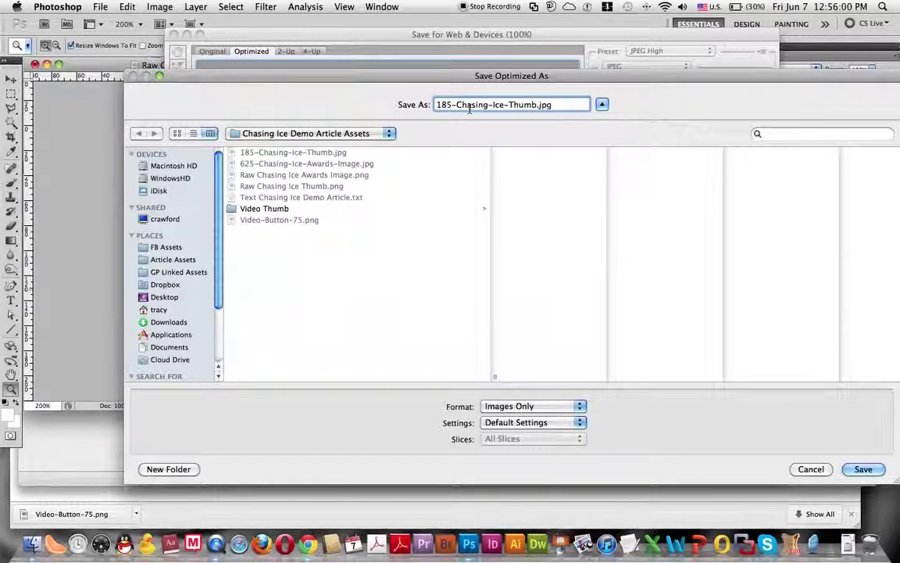
text(Video-)
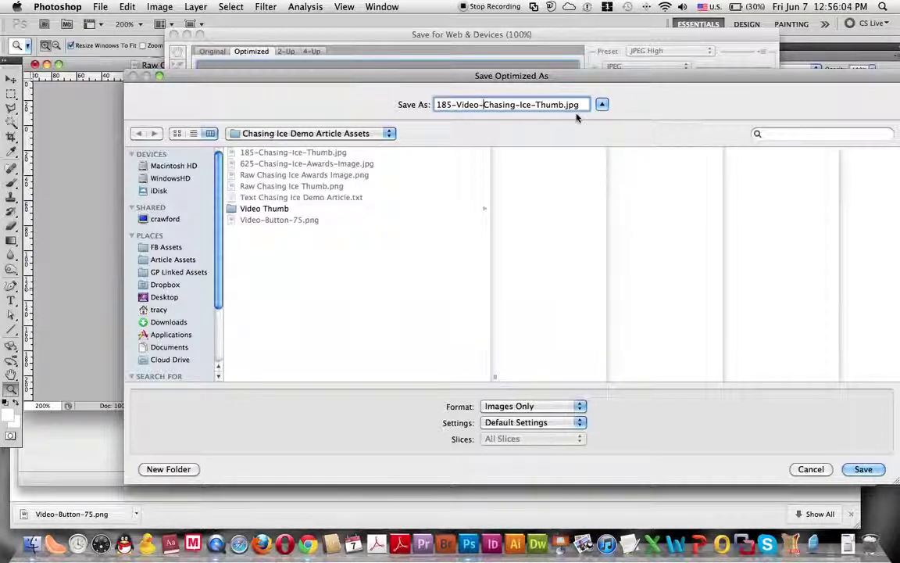
click(863, 469)
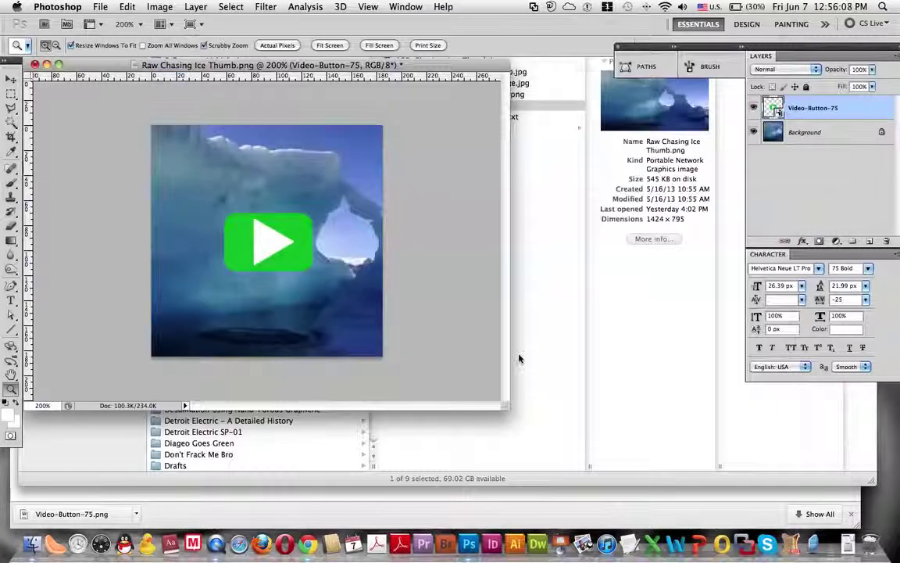
Switch to Finder and check 185-Video-Chasing-Ice-Thumb.jpg in the Chasing Ice Demo Article Assets folder.
click(562, 360)
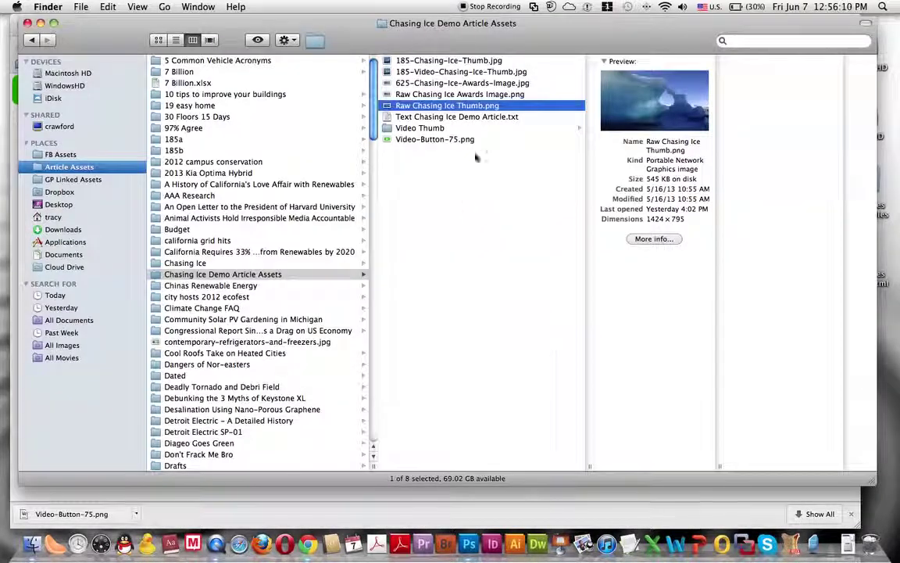
click(242, 275)
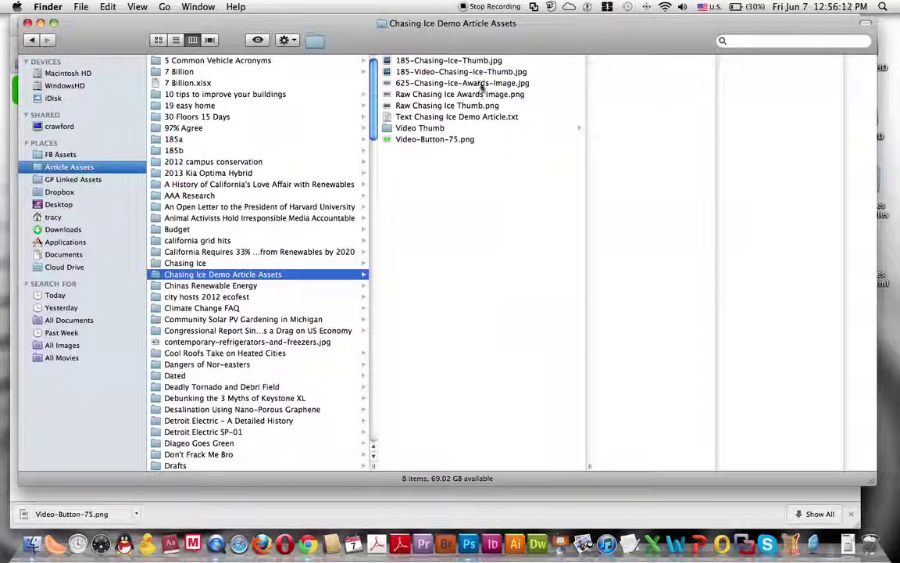
click(421, 72)
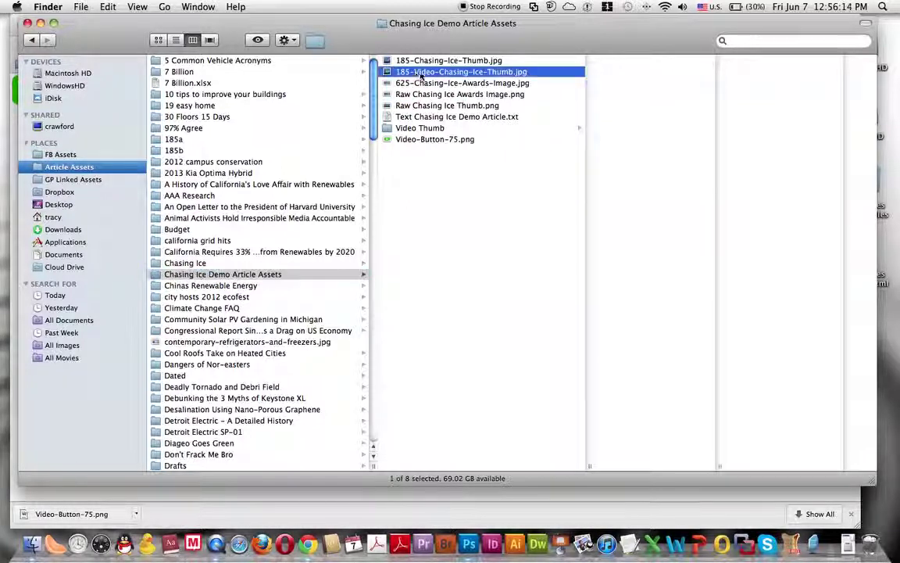